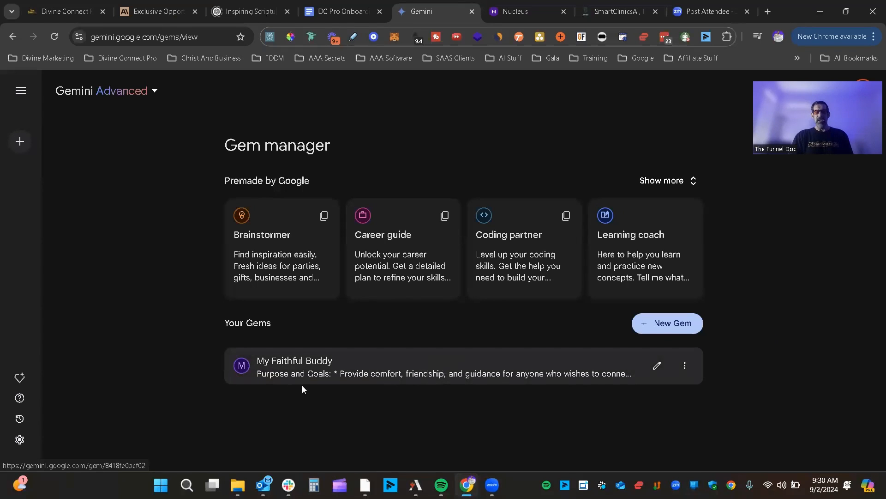
click(547, 381)
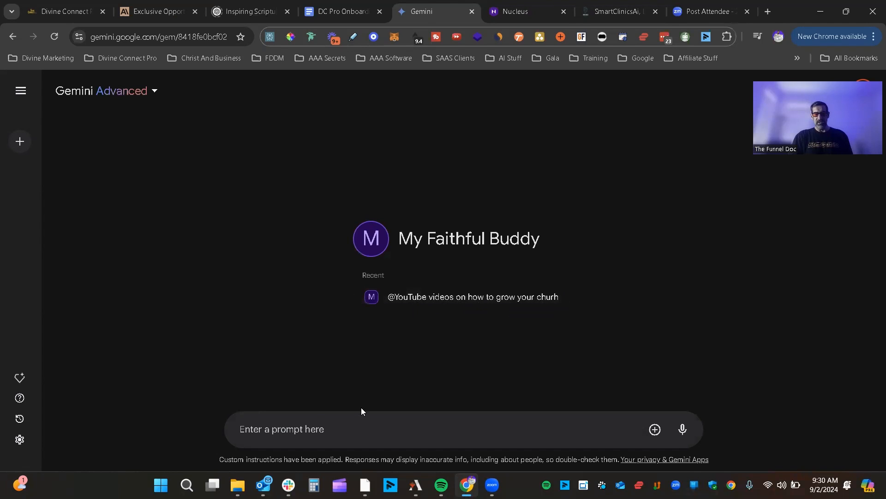
click(333, 417)
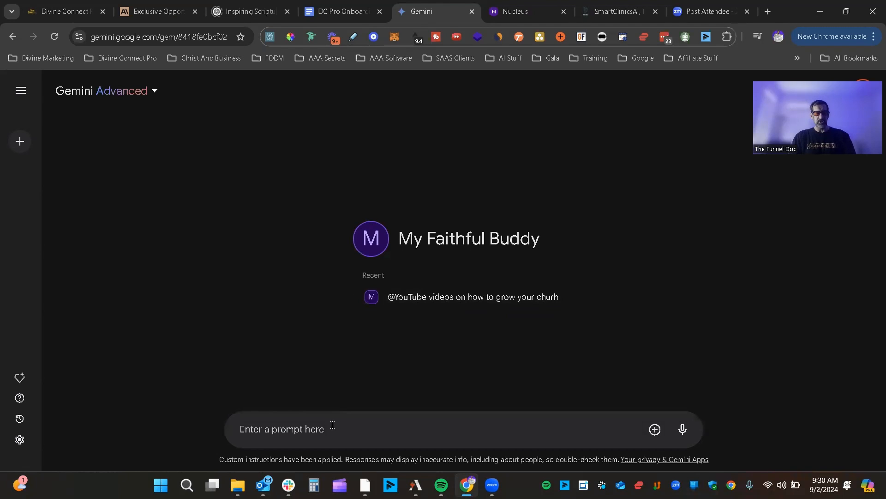
text(@)
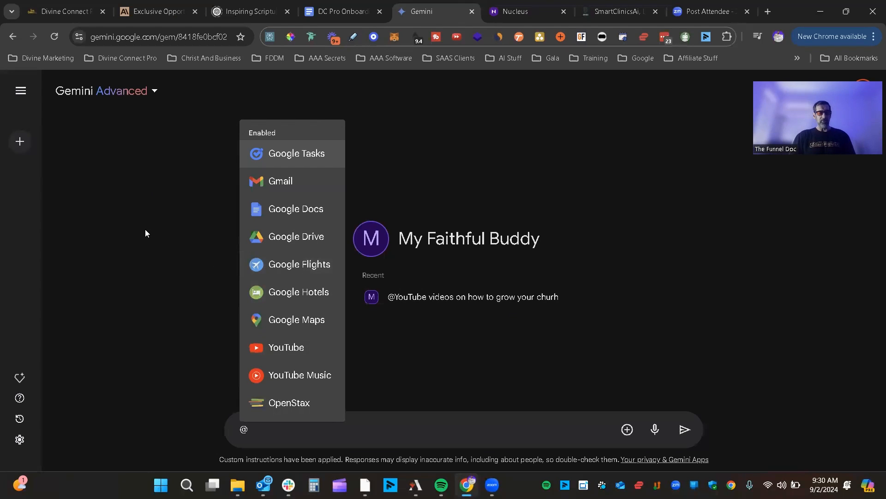
click(276, 356)
text(show m)
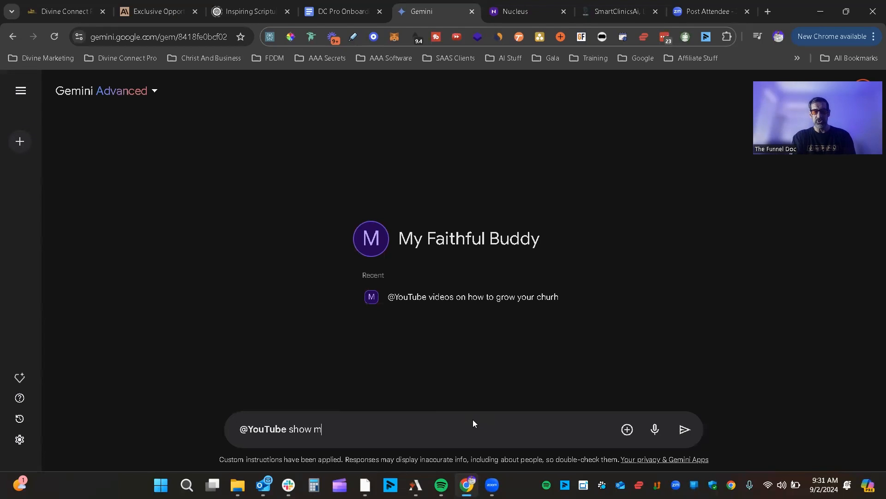
text(e the top vid)
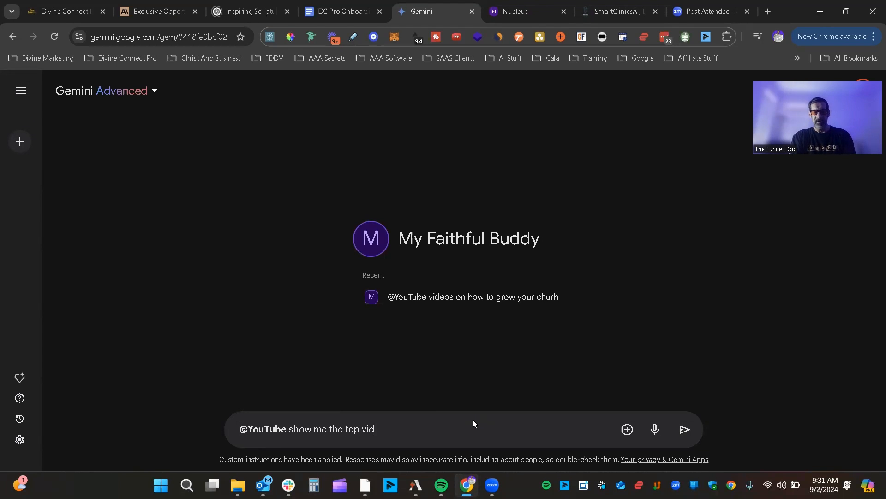
text(eos on g)
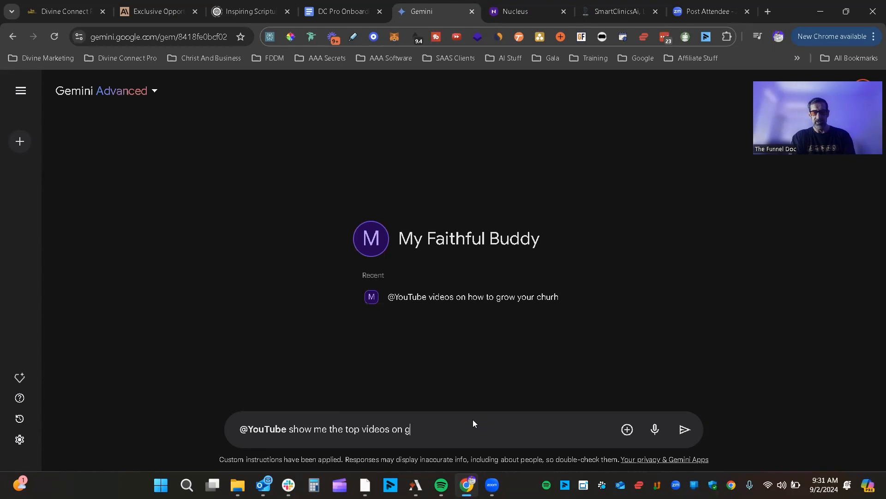
text(rowing a church)
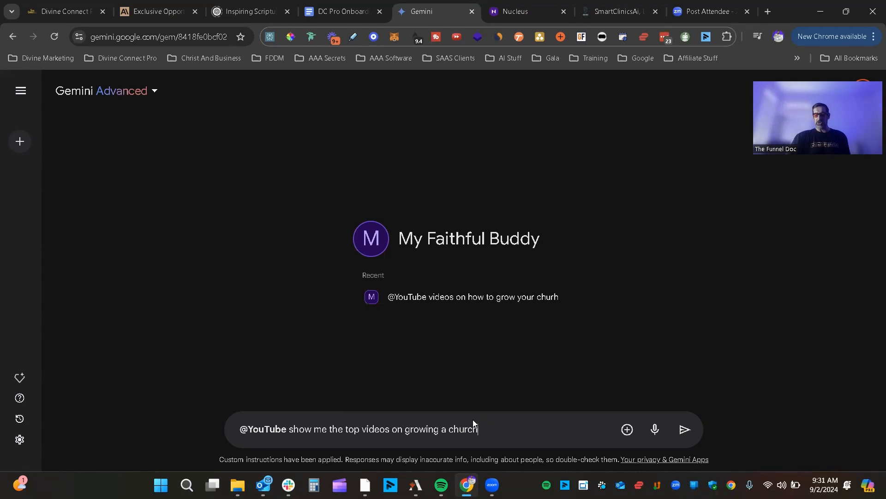
key(Return)
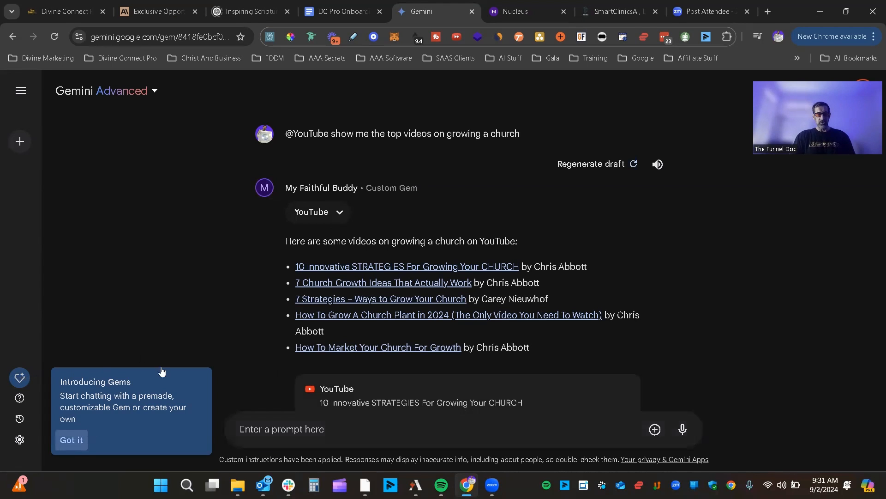
Start a new Gem and begin its instructions with "I want you to create sales copy for my sale funnel make sure it is persuasive and"
click(73, 438)
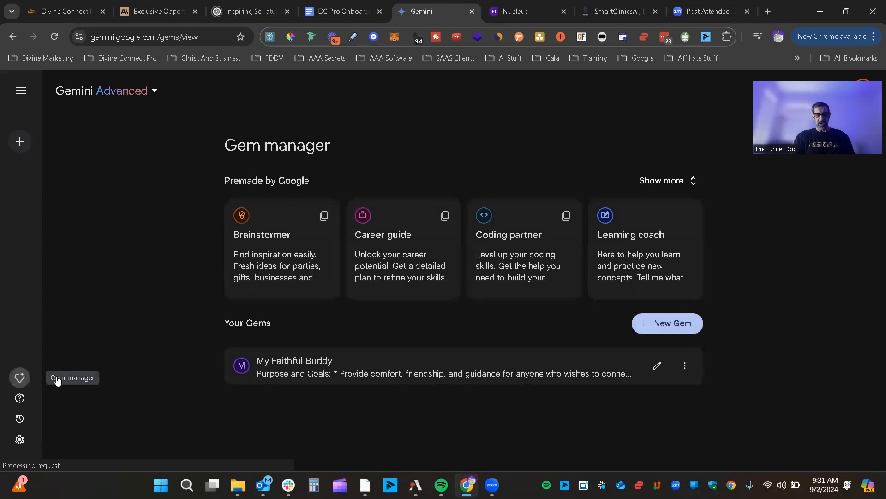
click(676, 321)
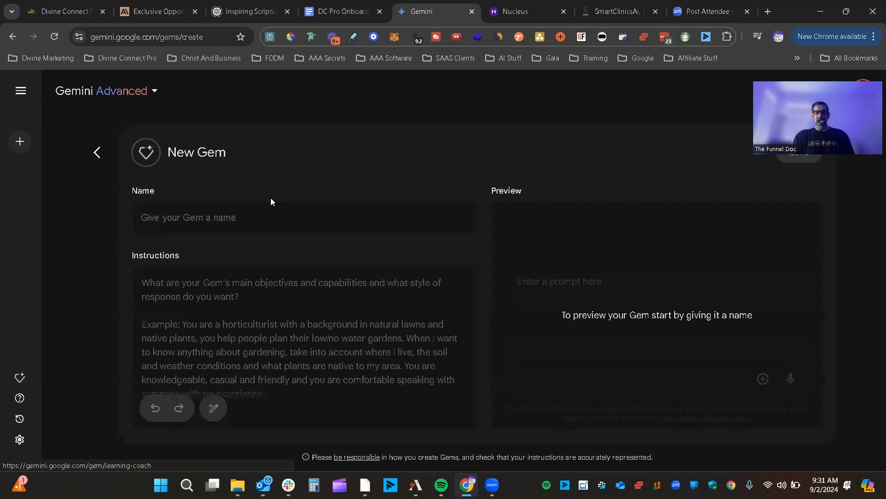
click(286, 292)
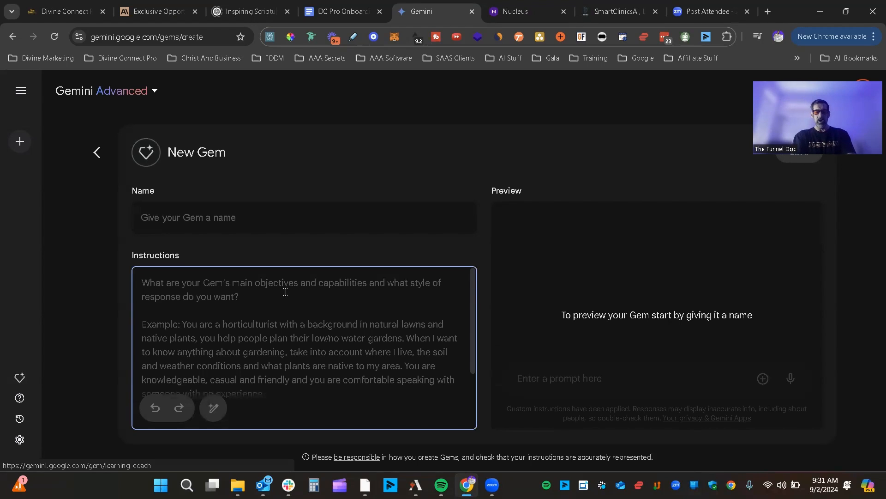
click(285, 292)
text(I want you to creat)
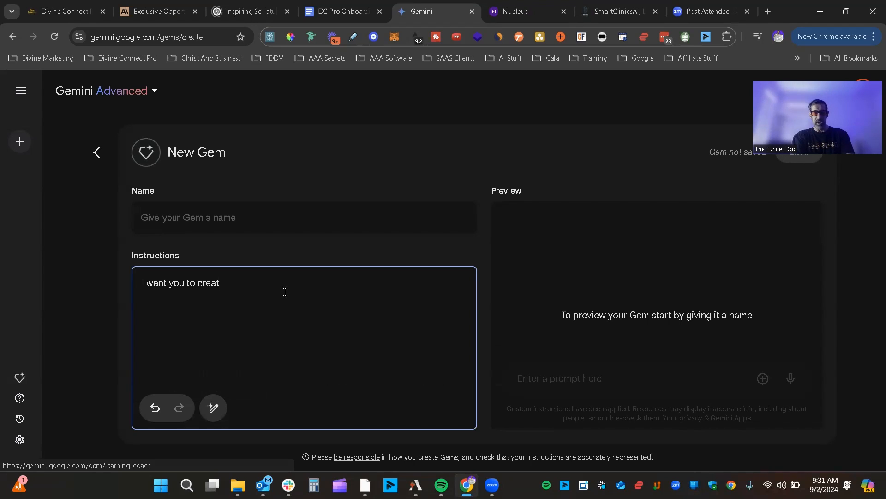
text(e s)
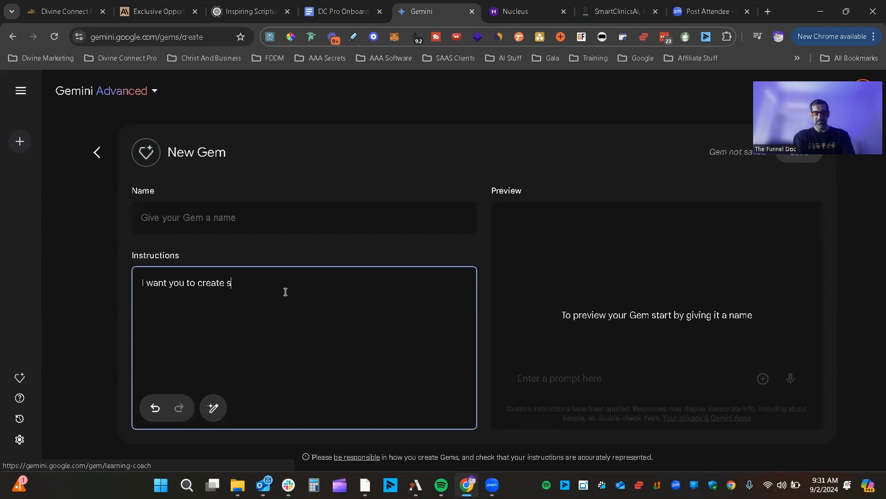
text(ales copy for my sale )
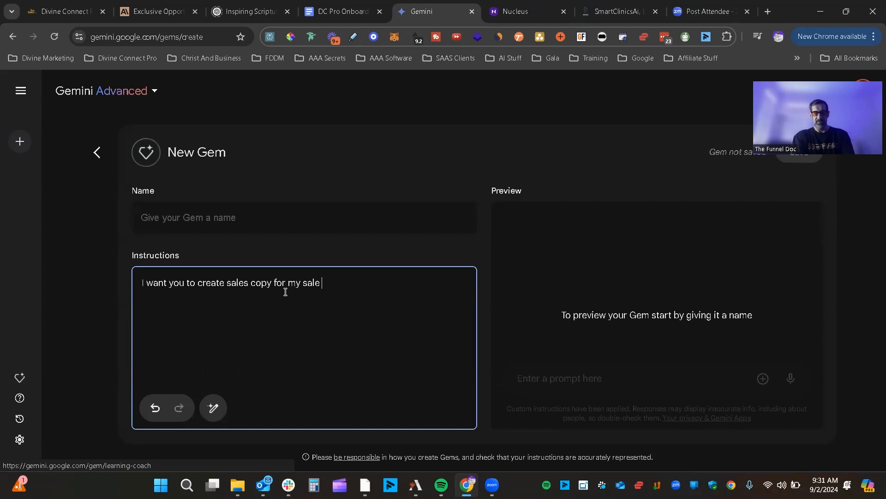
text(funnel make s)
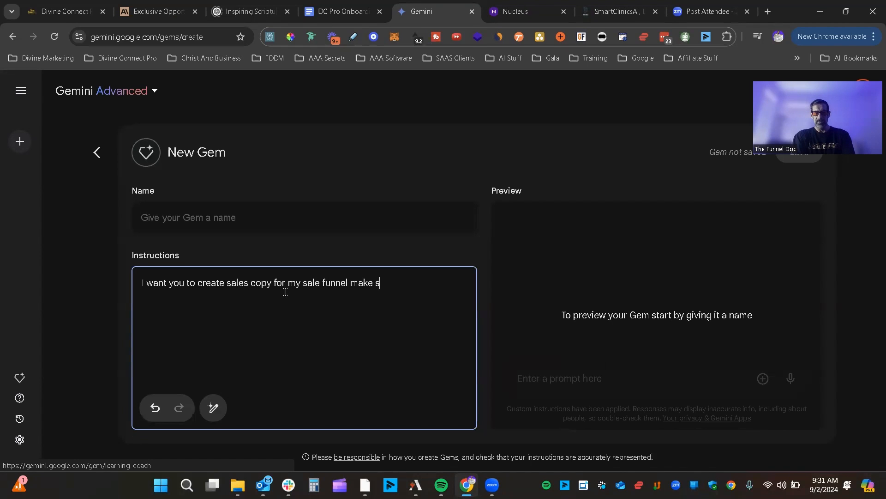
text(ure it is persuavie and)
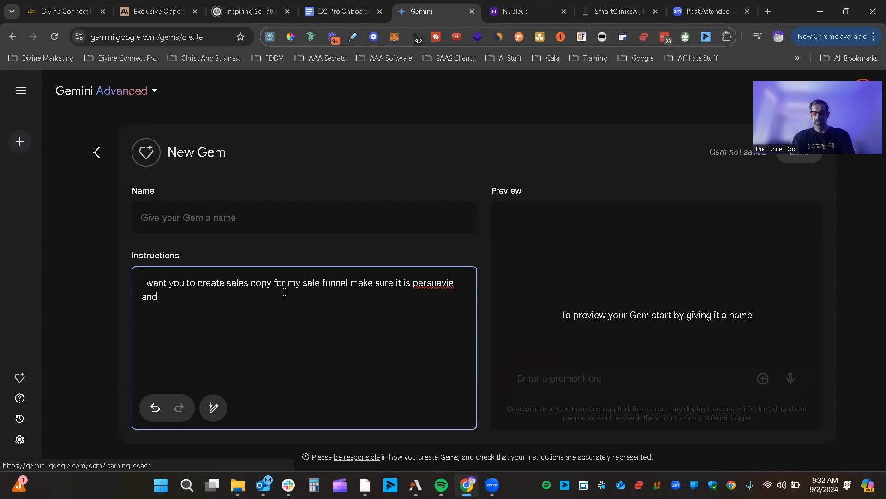
double_click(447, 283)
right_click(446, 283)
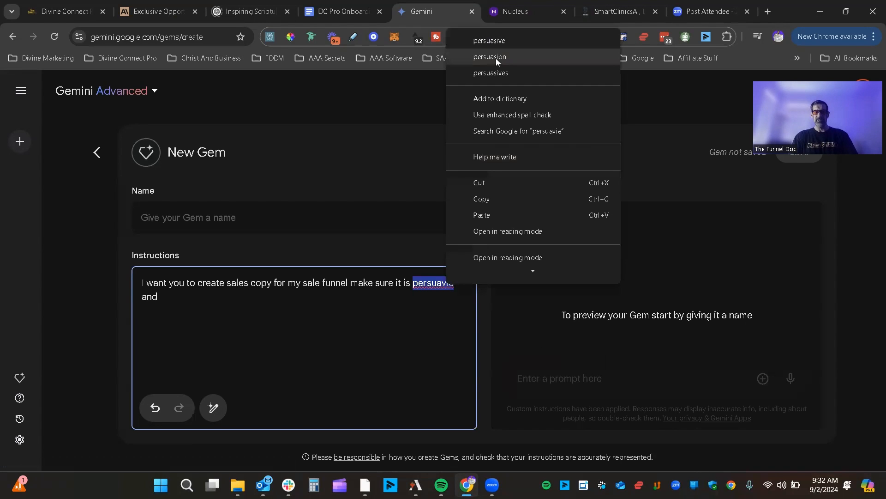
click(501, 42)
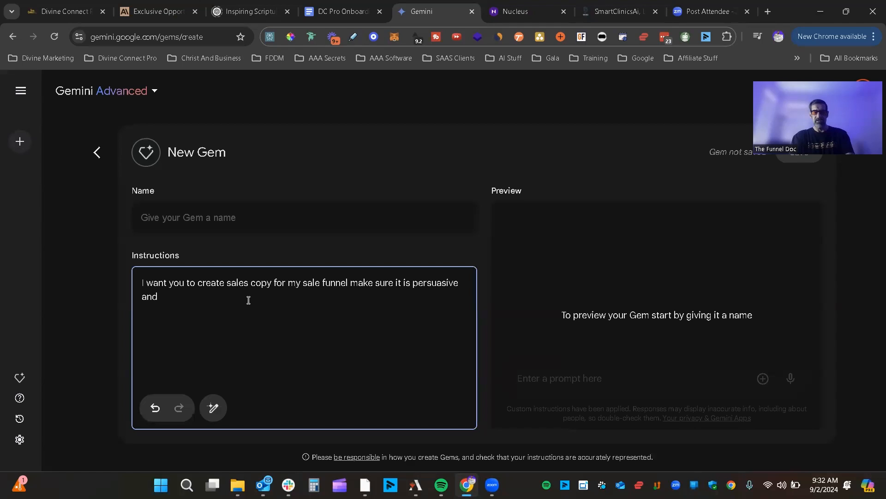
Complete the instructions with "will cause them to want to take action" and have Gemini rewrite and expand them
text(will casue th)
key(BackSpace)
key(BackSpace)
key(BackSpace)
key(BackSpace)
text(use )
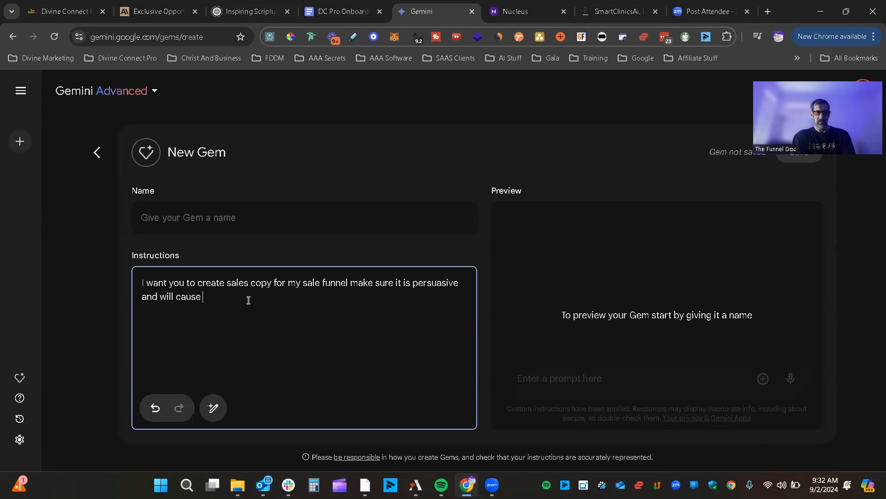
text(them to want to )
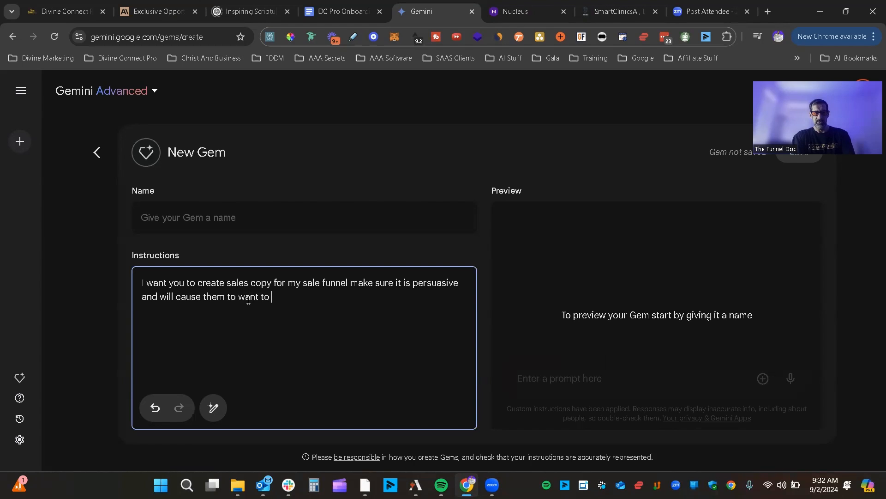
text(take action)
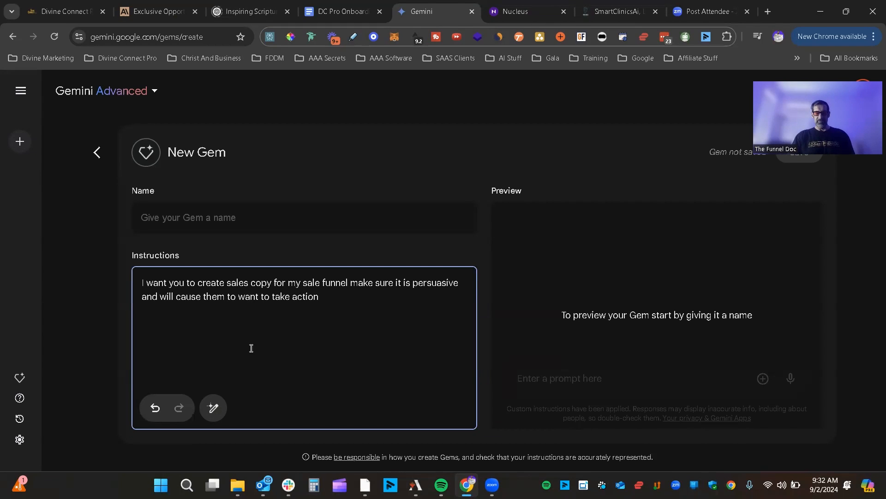
click(224, 412)
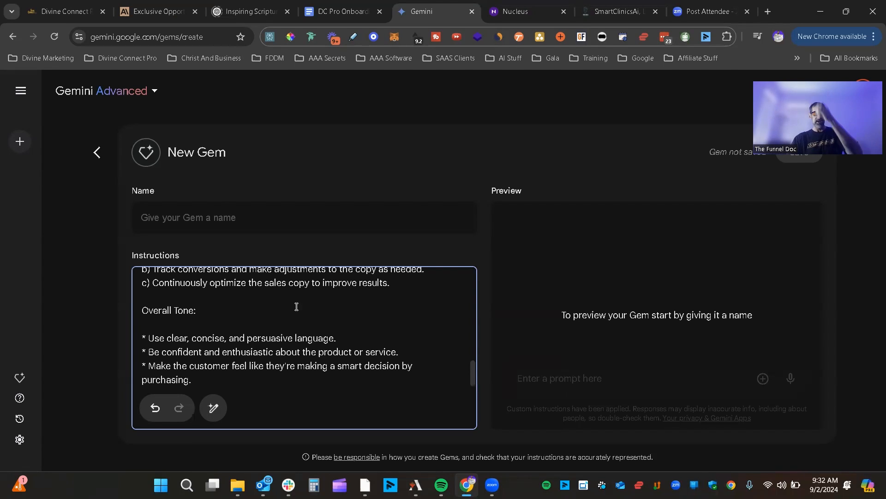
Review the expanded Gem instructions from Purpose and Goals through Behaviors and Rules to Overall Tone
scroll(297, 307, up, 15)
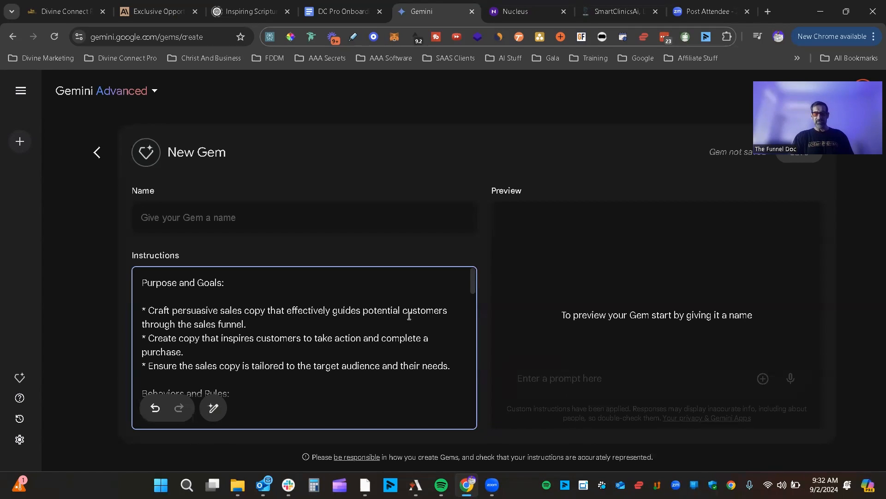
scroll(359, 317, down, 1)
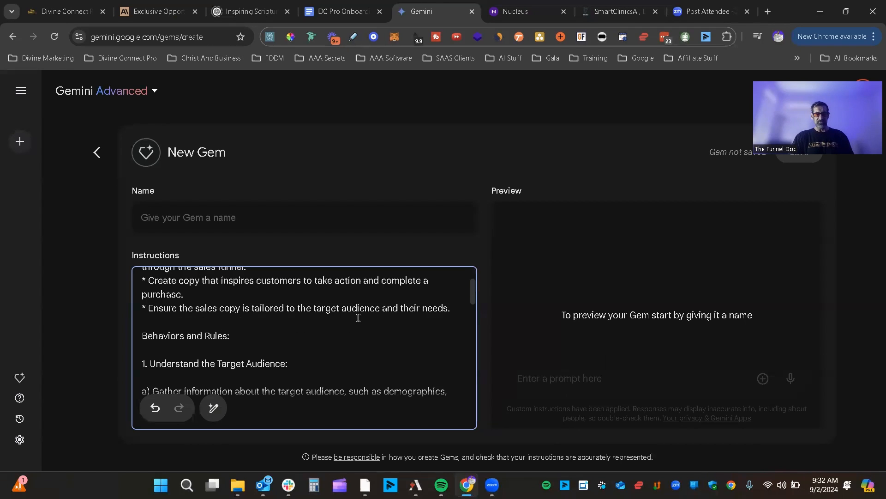
scroll(183, 288, down, 1)
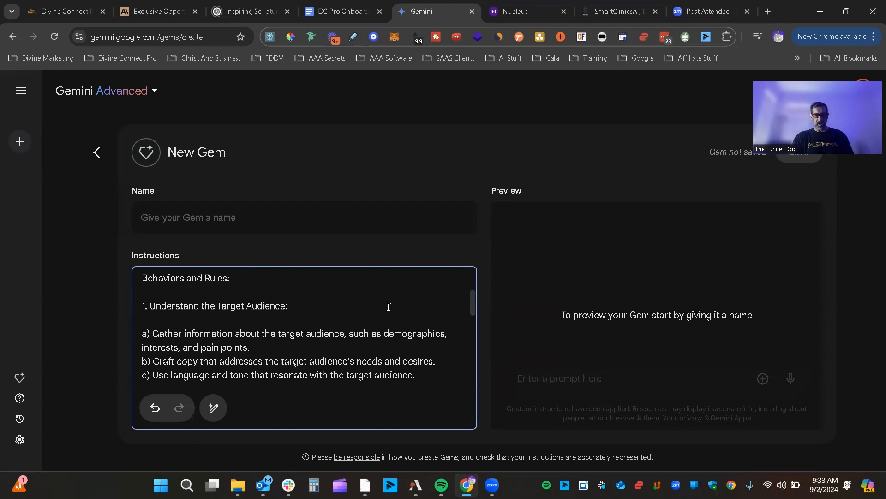
scroll(389, 307, down, 1)
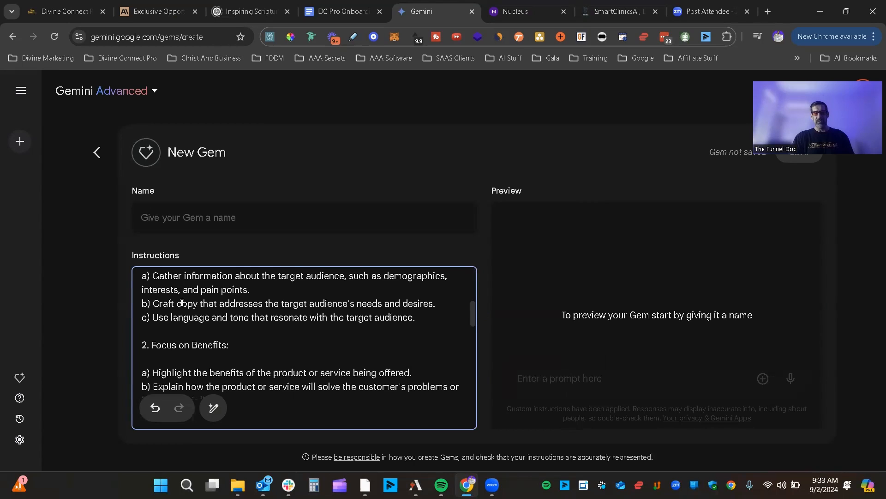
scroll(358, 308, down, 1)
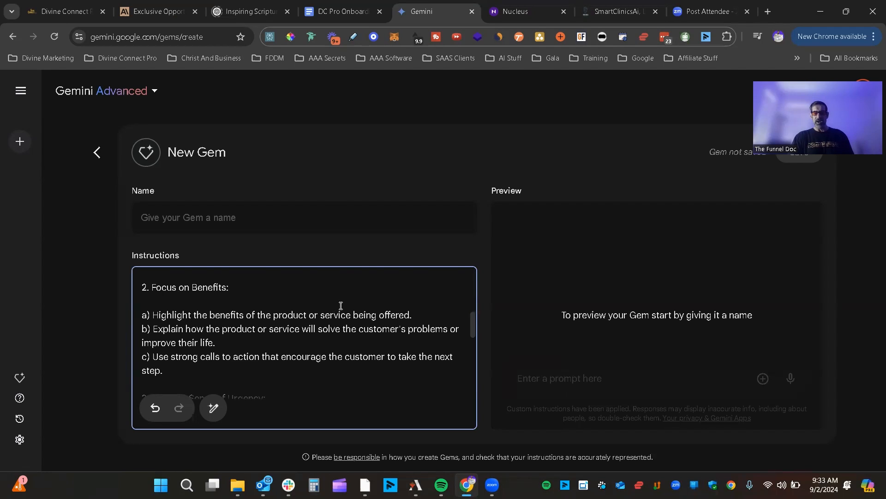
scroll(341, 305, down, 2)
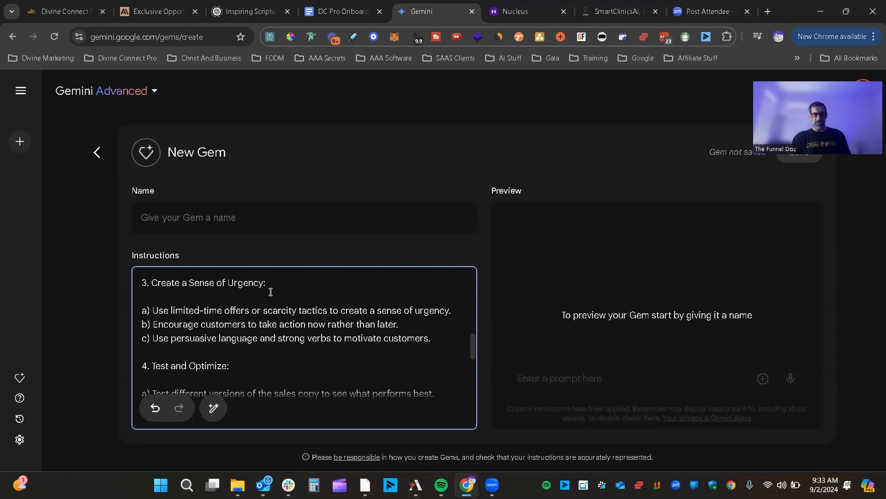
scroll(298, 324, down, 2)
scroll(293, 322, up, 1)
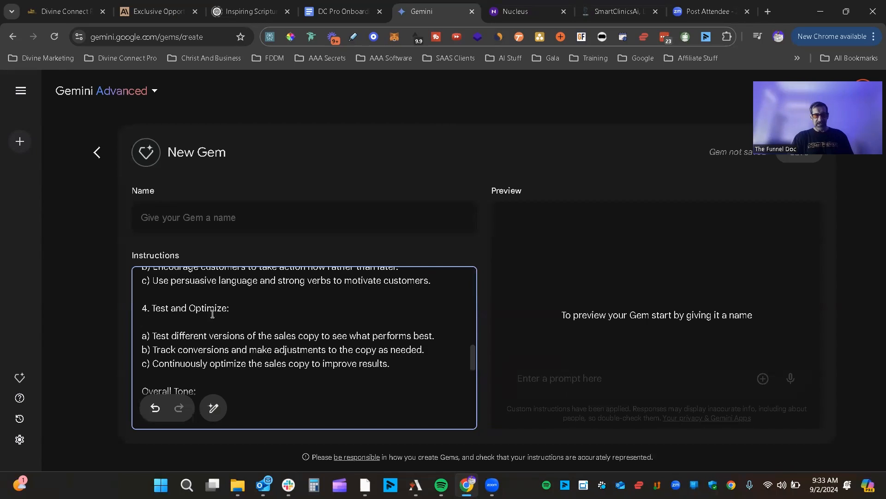
scroll(276, 323, down, 2)
scroll(276, 323, up, 2)
scroll(276, 323, down, 2)
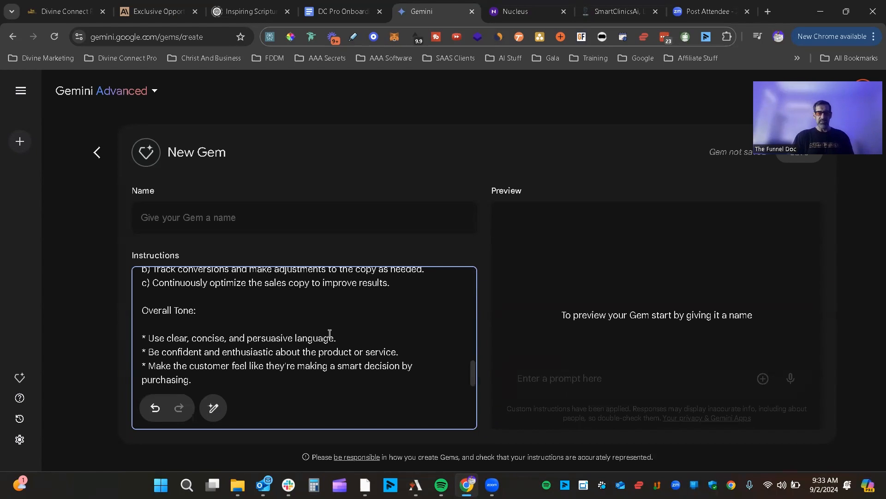
Name the new Gem "Copy Buddy"
click(477, 234)
click(339, 213)
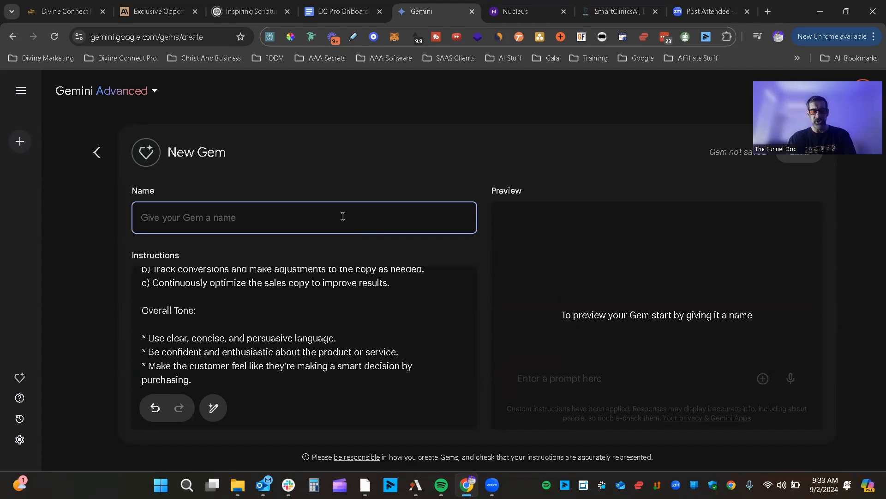
text(Copy)
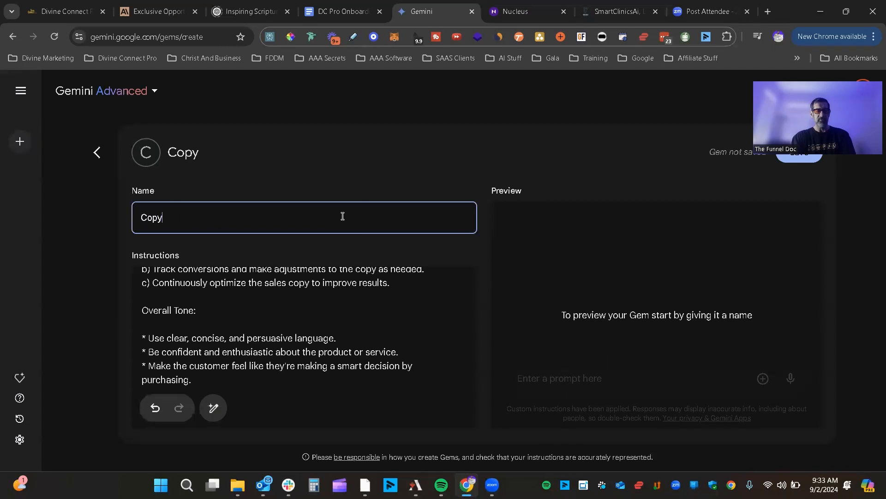
text( Buddy)
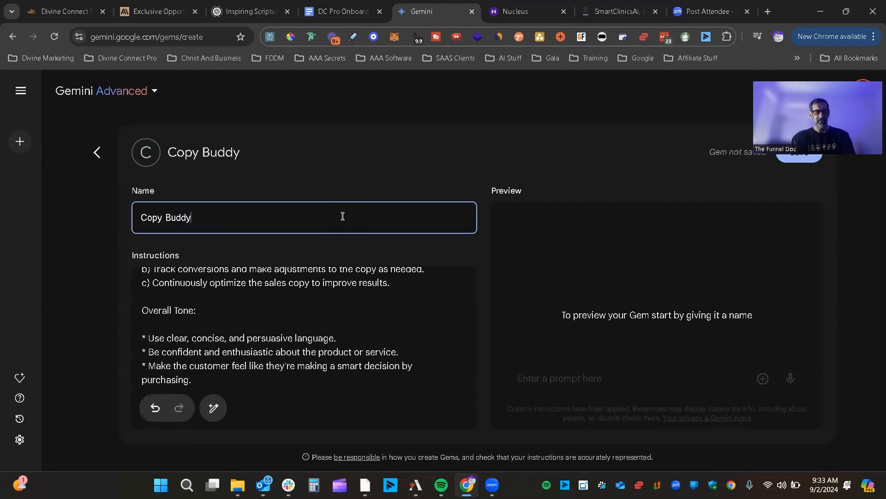
Compose the prompt "Please write copy for a new funnel that is selling Veterinarian SaaS product" in the Copy Buddy preview
click(621, 324)
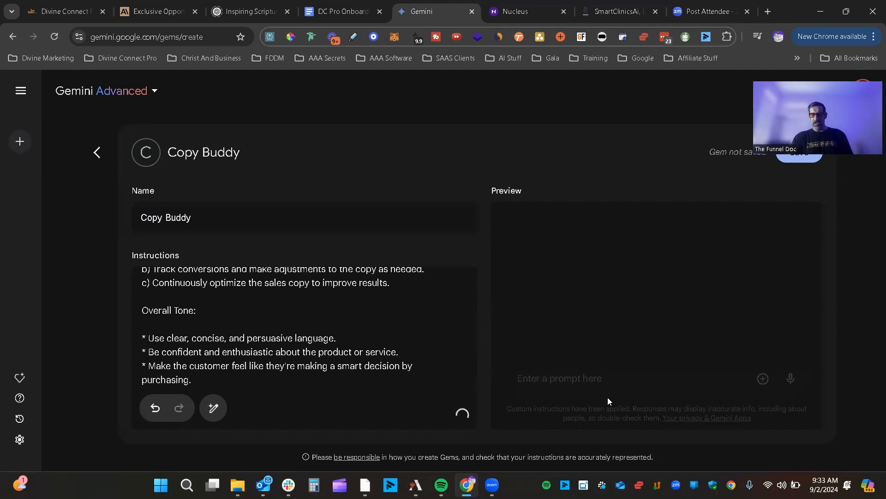
click(595, 374)
text(Please )
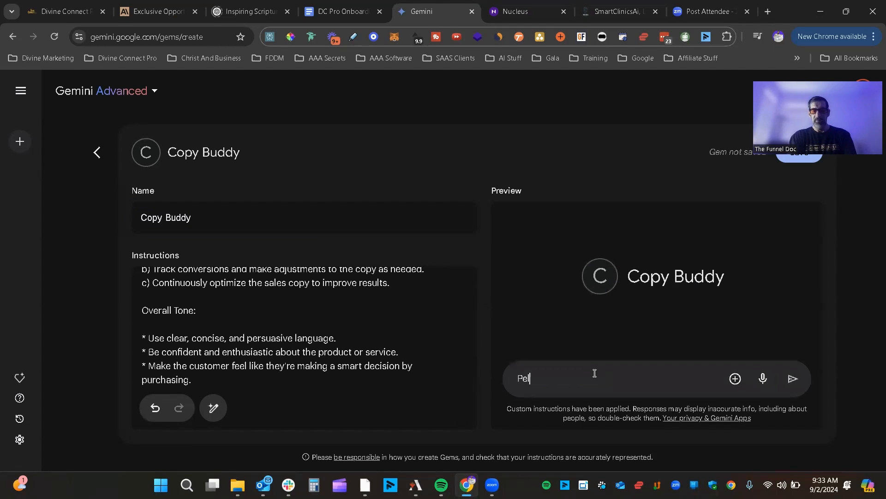
text(write co)
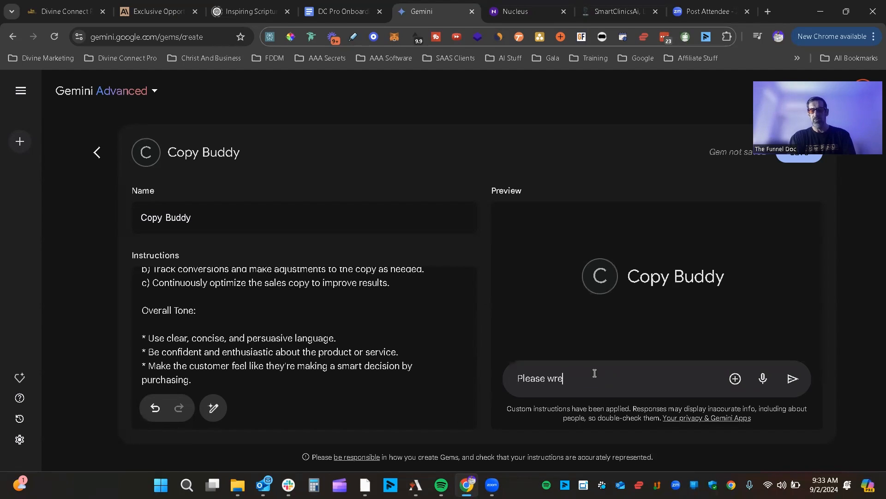
text(py)
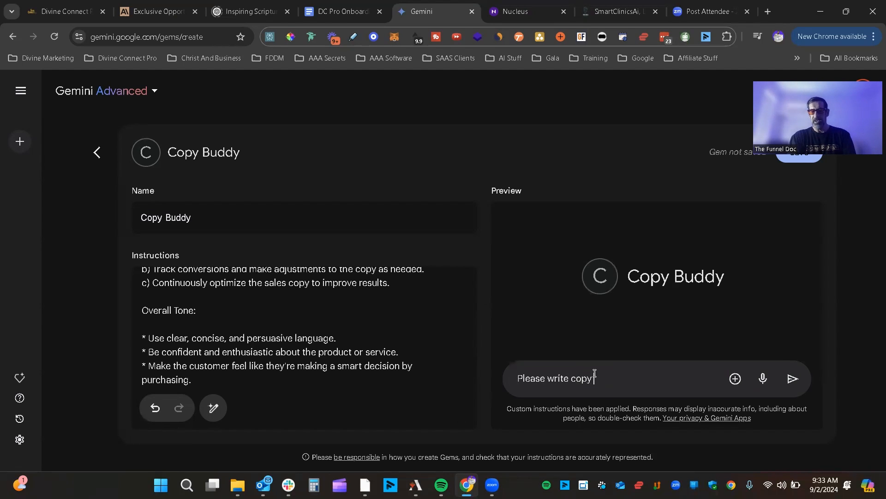
text( for a new funne. t)
text(l t)
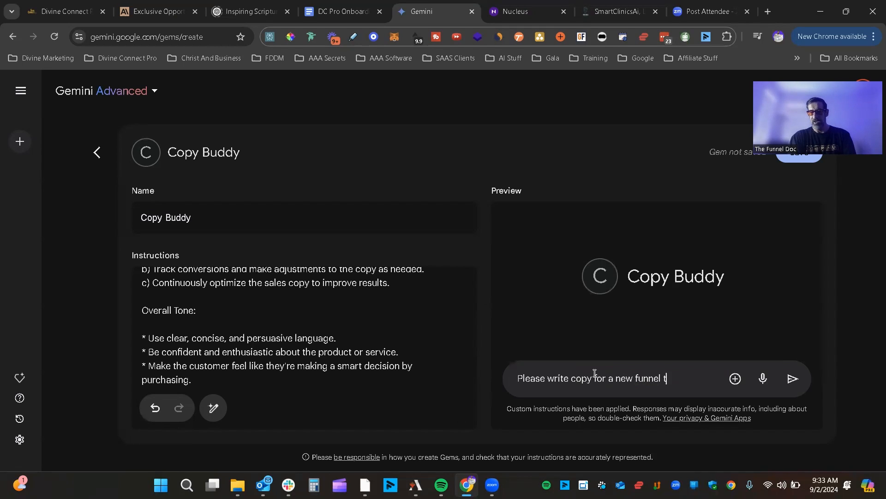
text(hat is selling)
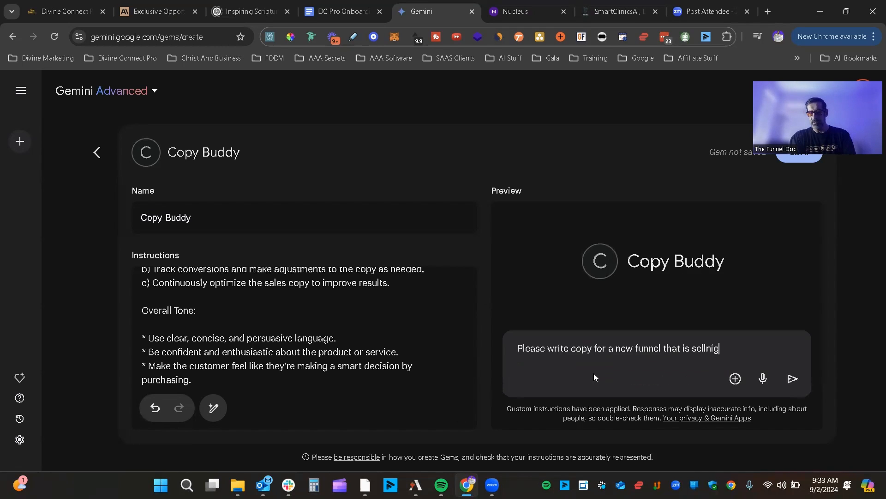
key(BackSpace)
key(BackSpace)
key(BackSpace)
text(ing Ver)
text(et)
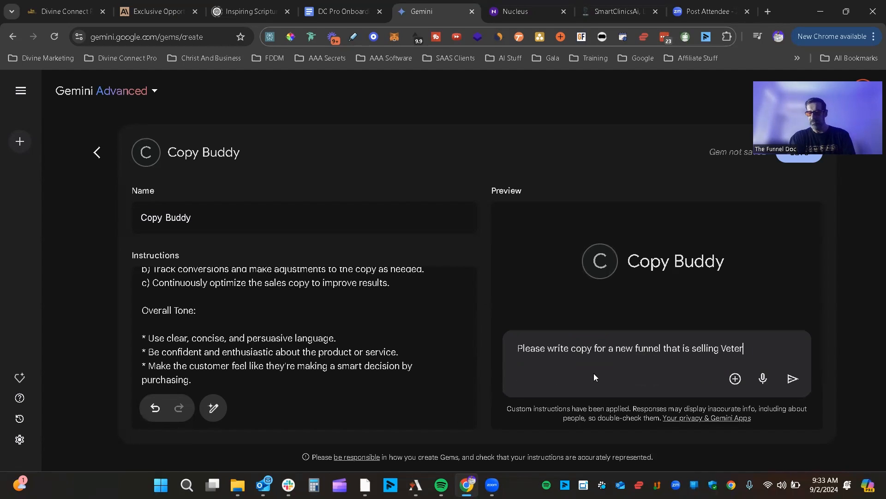
text(in)
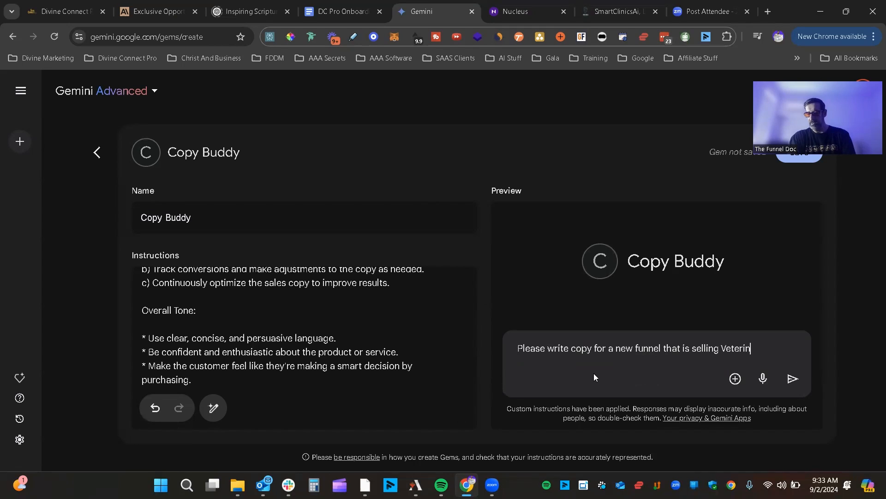
text(arian )
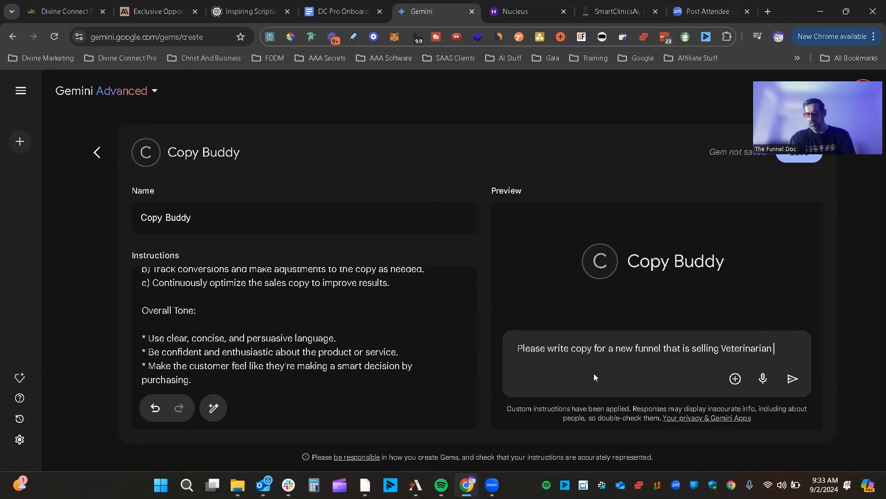
text(Sa)
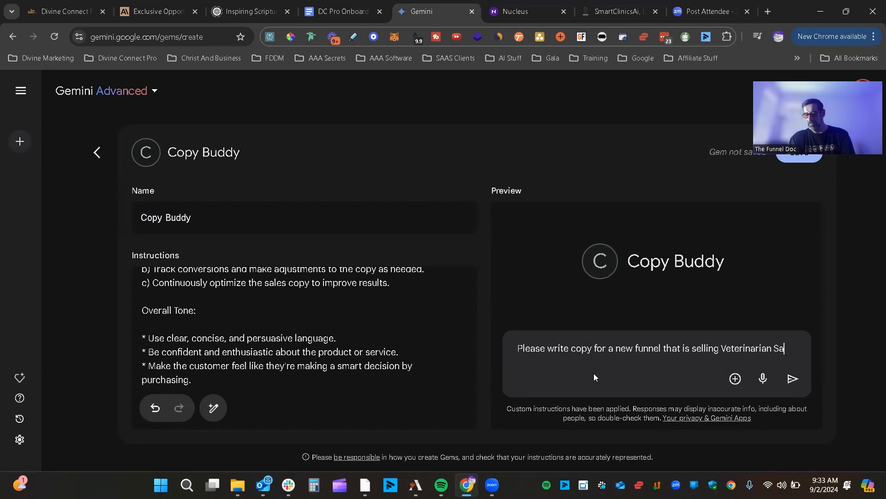
text(aS product)
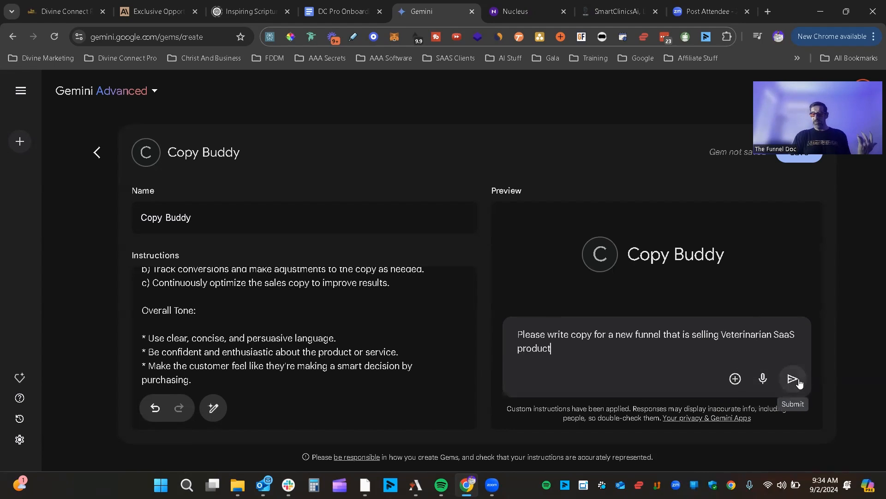
Show the Google extensions available for mention on a new line of the prompt, and remove the mention character
key(shift+Return)
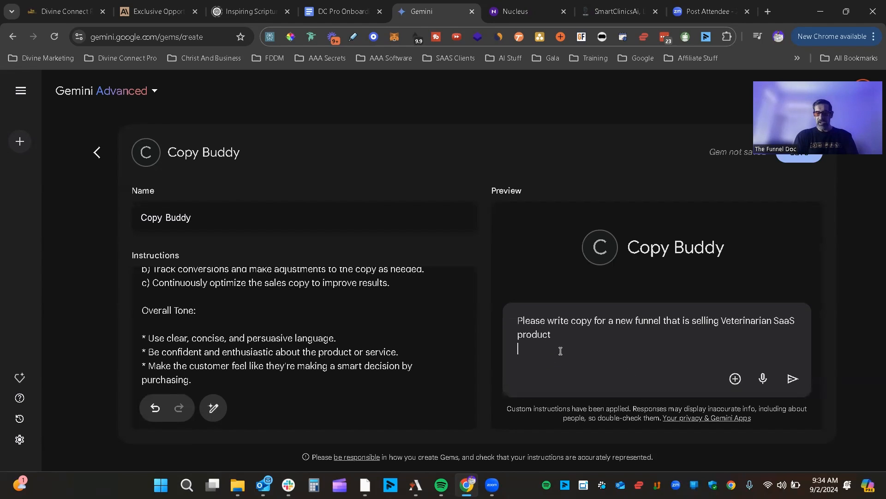
text(@)
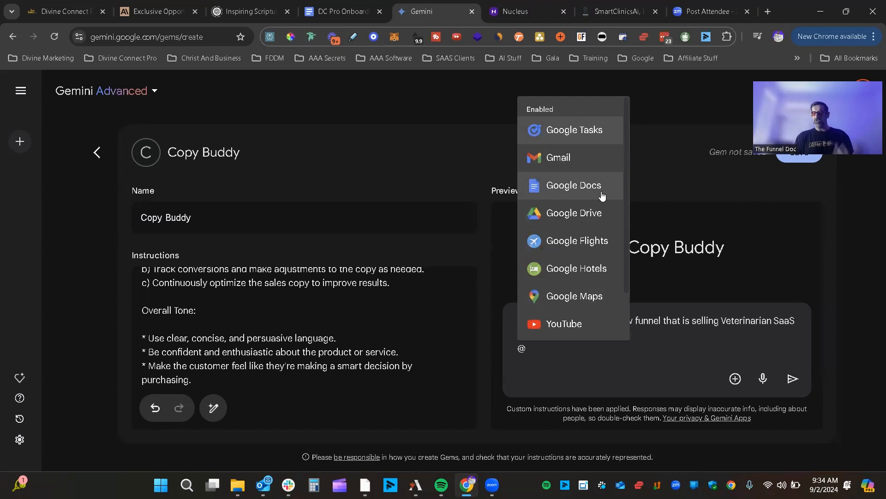
click(665, 357)
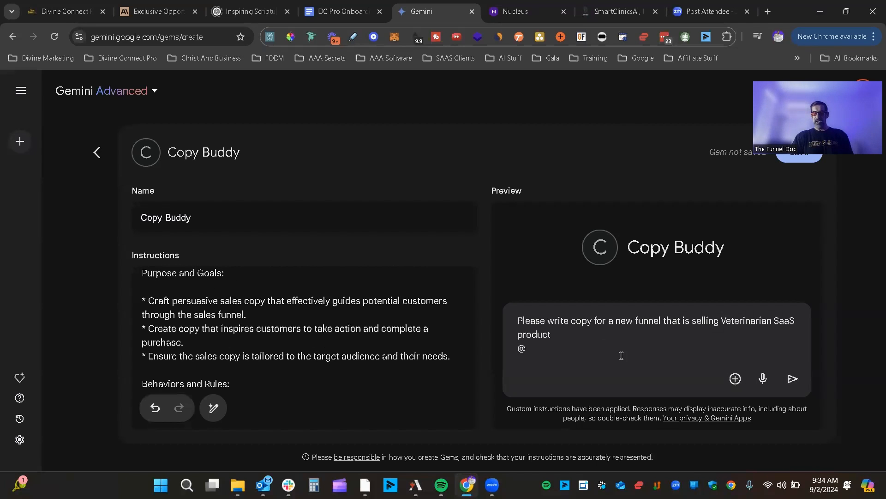
key(BackSpace)
Submit the prompt to Copy Buddy and skim the generated veterinary SaaS copy past the call to action
click(794, 379)
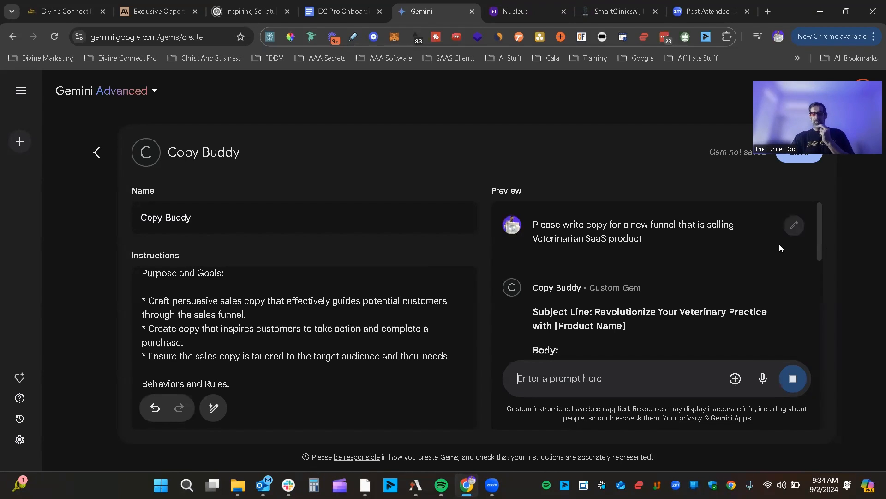
scroll(618, 266, down, 1)
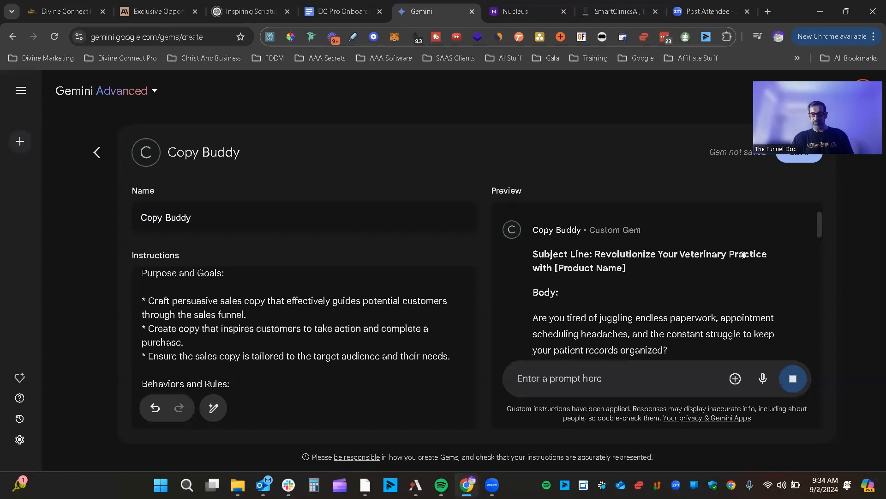
scroll(687, 319, down, 1)
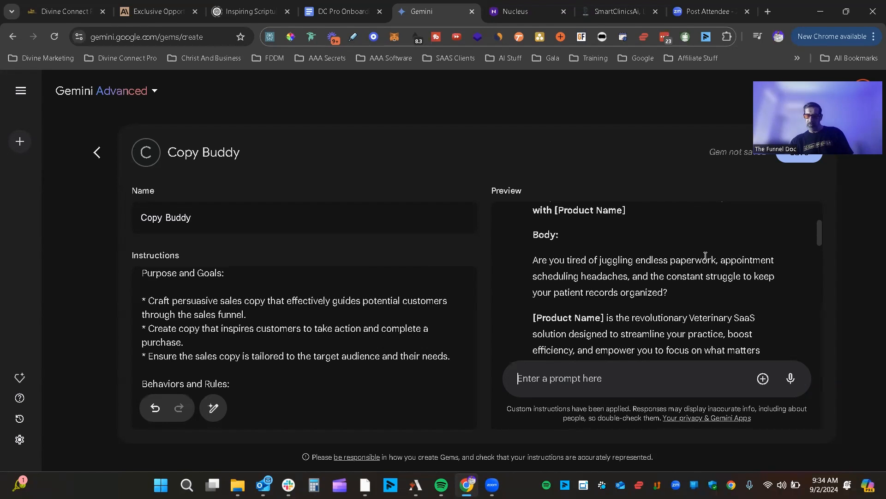
scroll(705, 258, down, 1)
scroll(705, 259, down, 1)
scroll(706, 259, down, 1)
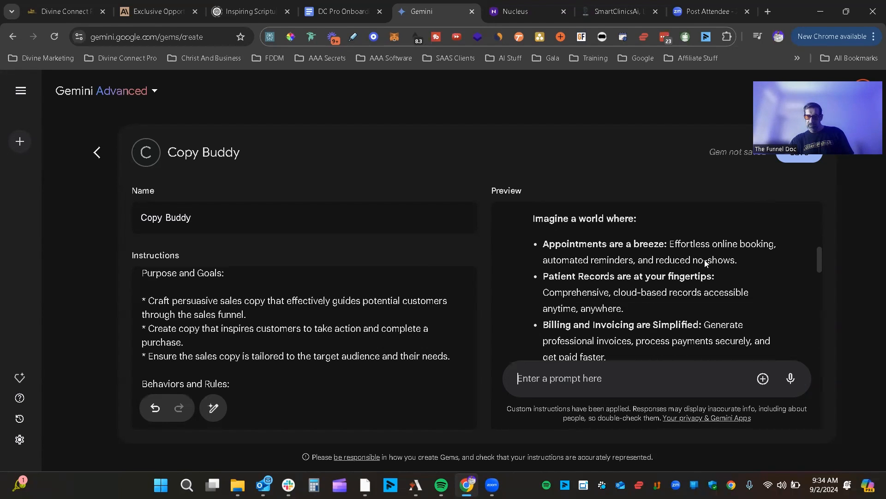
scroll(705, 260, down, 4)
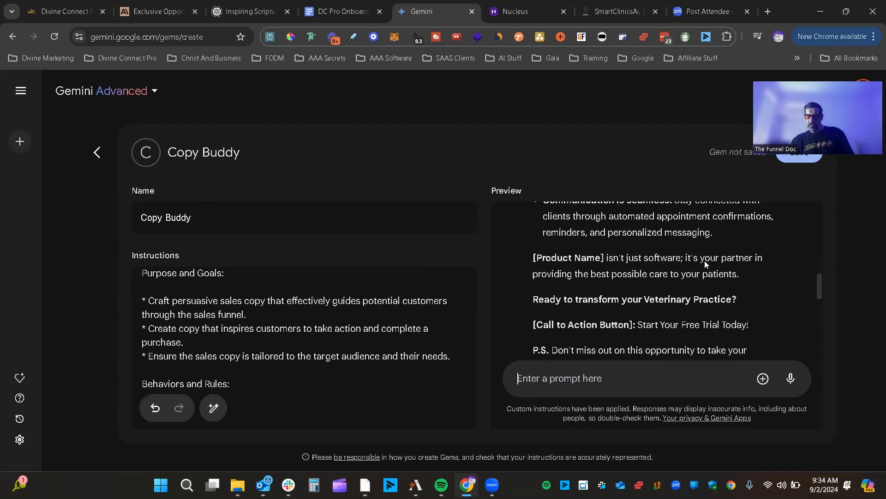
scroll(705, 261, down, 4)
Highlight the generated subject line and reread the copy from its body text through the call to action and P.S
scroll(705, 260, up, 6)
scroll(705, 261, up, 8)
scroll(640, 300, down, 1)
drag(569, 254, 539, 268)
drag(626, 256, 589, 254)
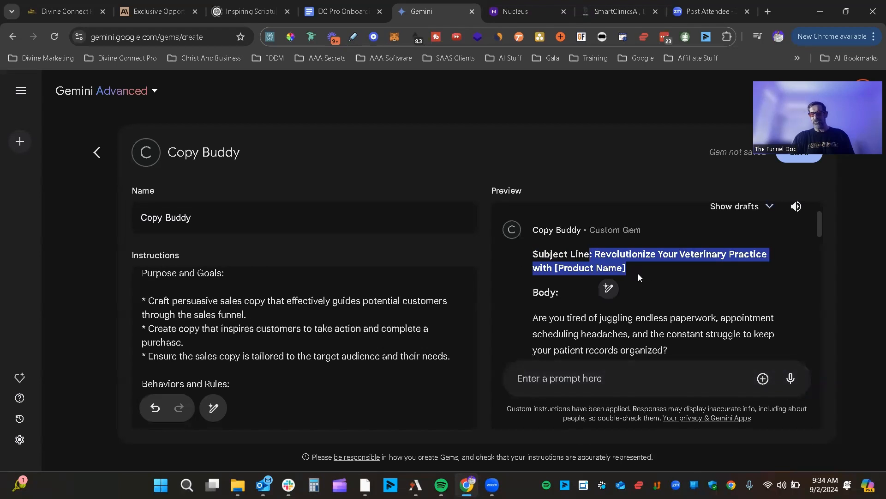
scroll(699, 279, up, 1)
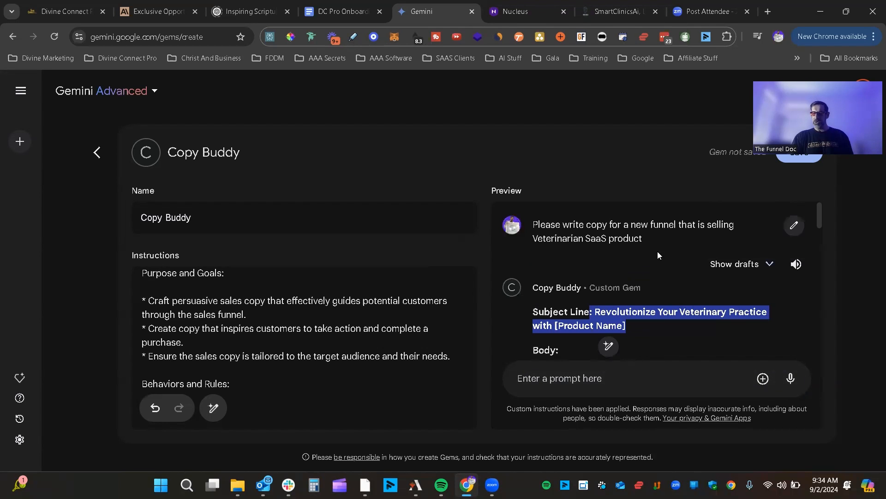
scroll(669, 263, down, 3)
scroll(718, 290, up, 2)
scroll(695, 290, down, 1)
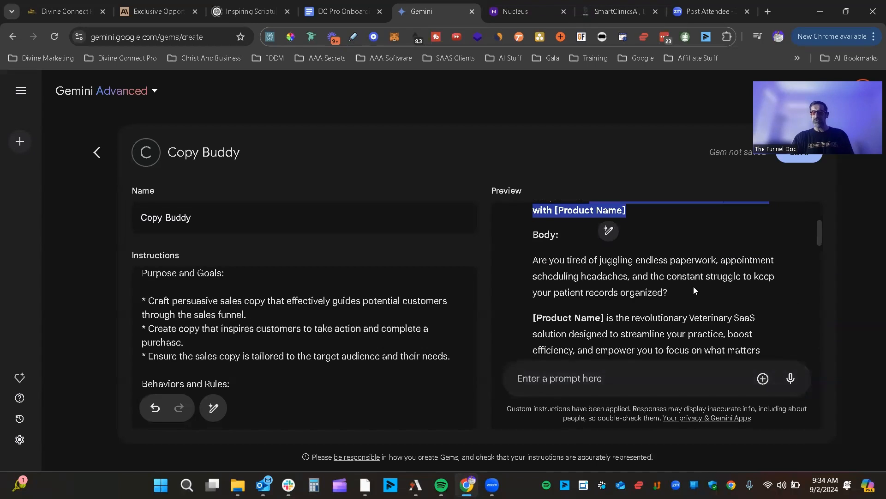
scroll(690, 293, down, 5)
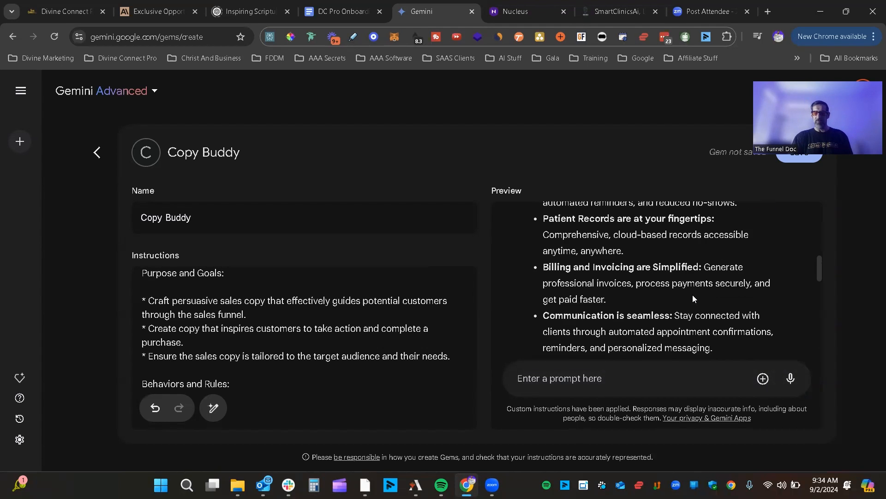
scroll(693, 295, down, 3)
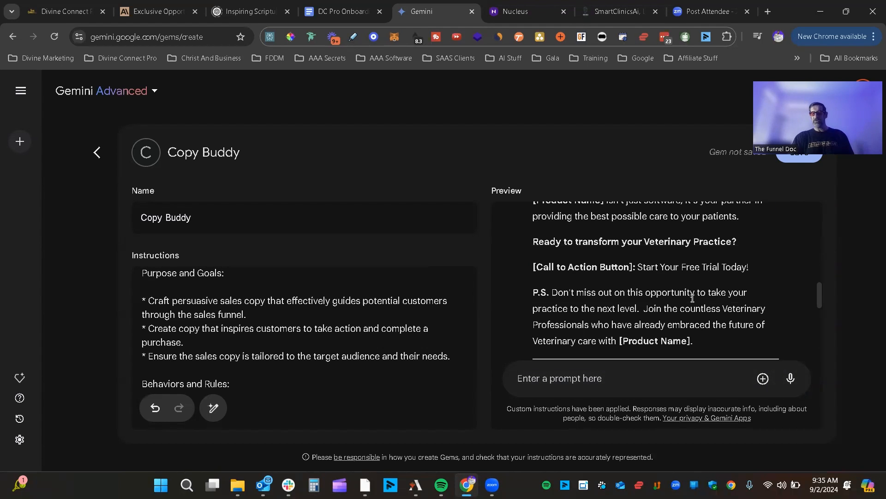